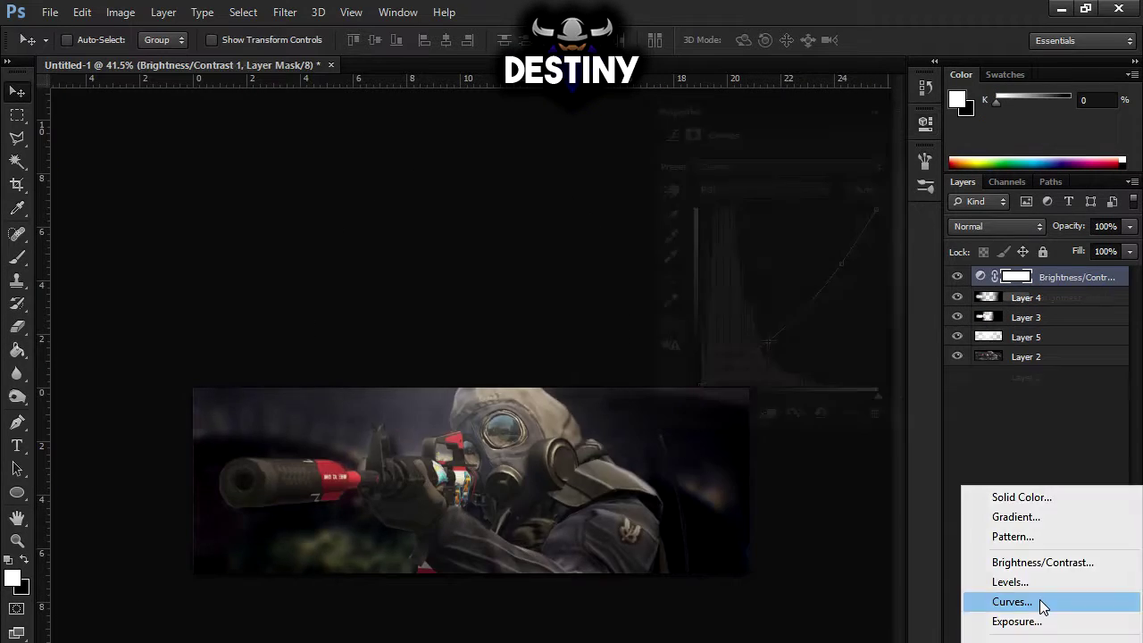
Add a Curves adjustment, then set Exposure offset to -0.0025 and gamma correction to 0.32.
{"action": "left_click", "coordinate": [970, 601]}
{"action": "key", "text": "Tab"}
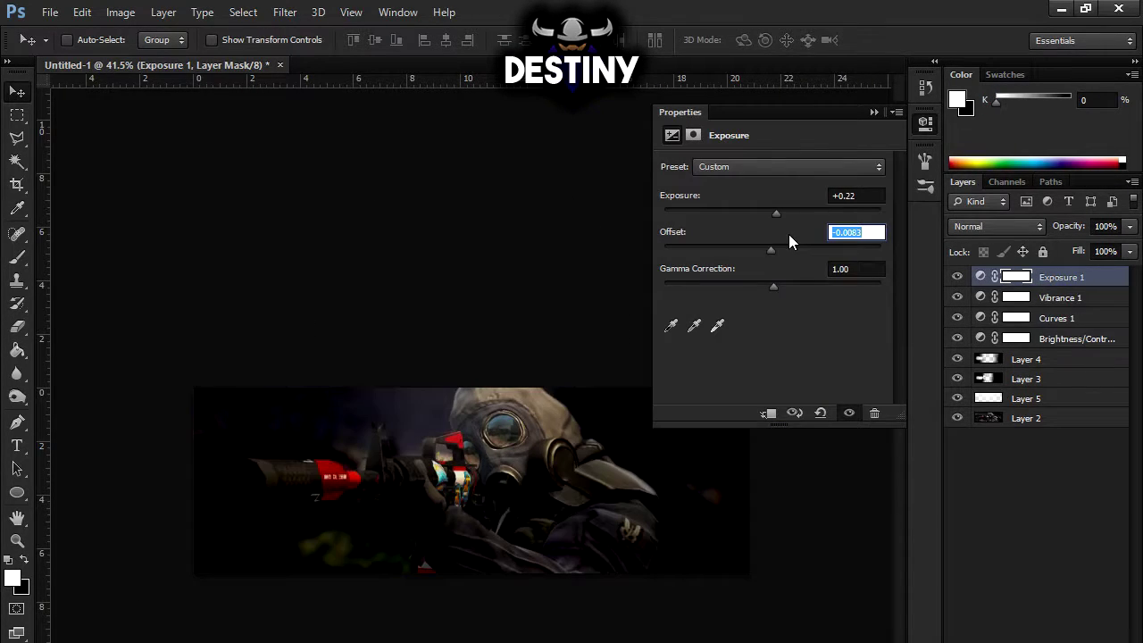
{"action": "type", "text": "-.0025"}
{"action": "key", "text": "Tab"}
{"action": "type", "text": ".32"}
{"action": "key", "text": "Return"}
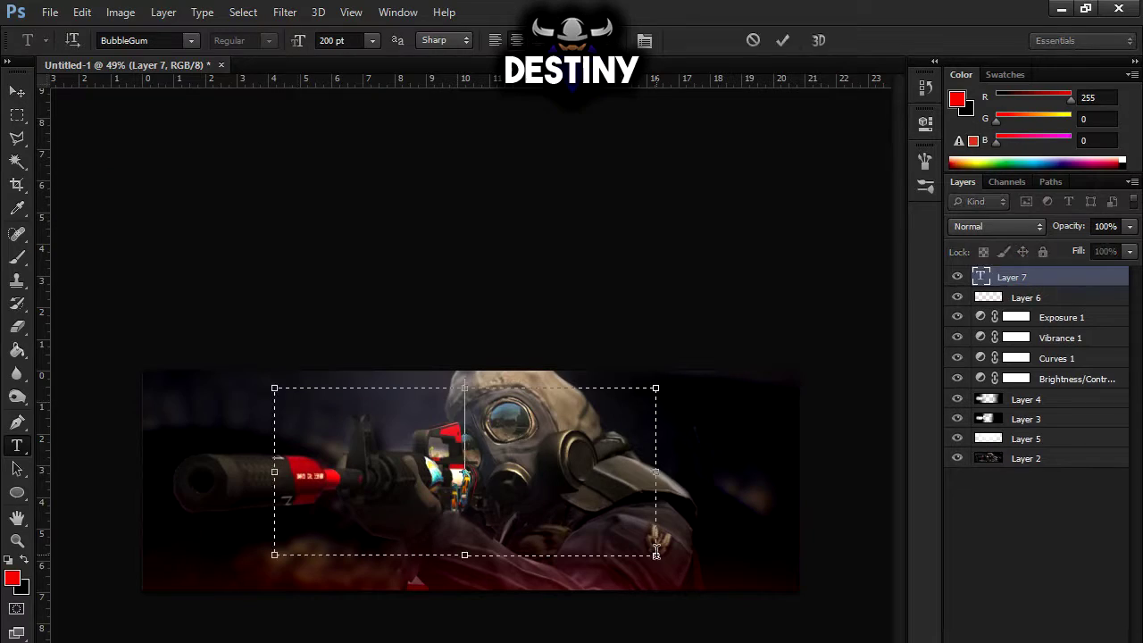
Type the placeholder title 'NAME' and browse the font list for a condensed font such as Pricedown.
{"action": "type", "text": "NAME"}
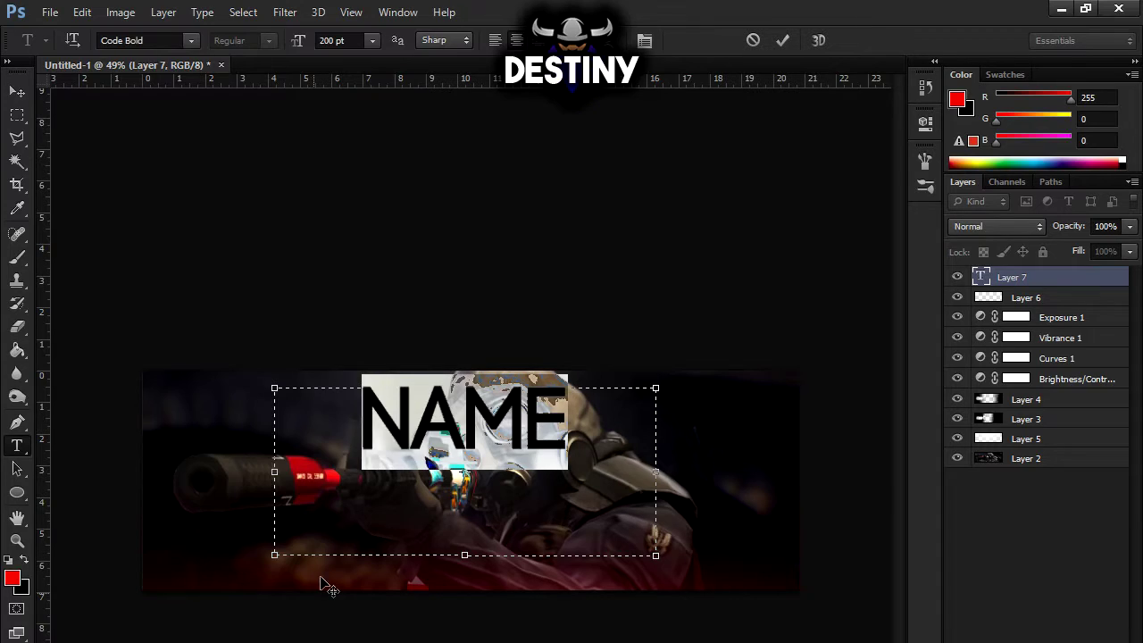
{"action": "left_click", "coordinate": [190, 40]}
{"action": "scroll", "coordinate": [339, 235], "scroll_direction": "up", "scroll_amount": 2}
{"action": "left_click_drag", "start_coordinate": [391, 192], "coordinate": [397, 547]}
{"action": "scroll", "coordinate": [312, 467], "scroll_direction": "down", "scroll_amount": 10}
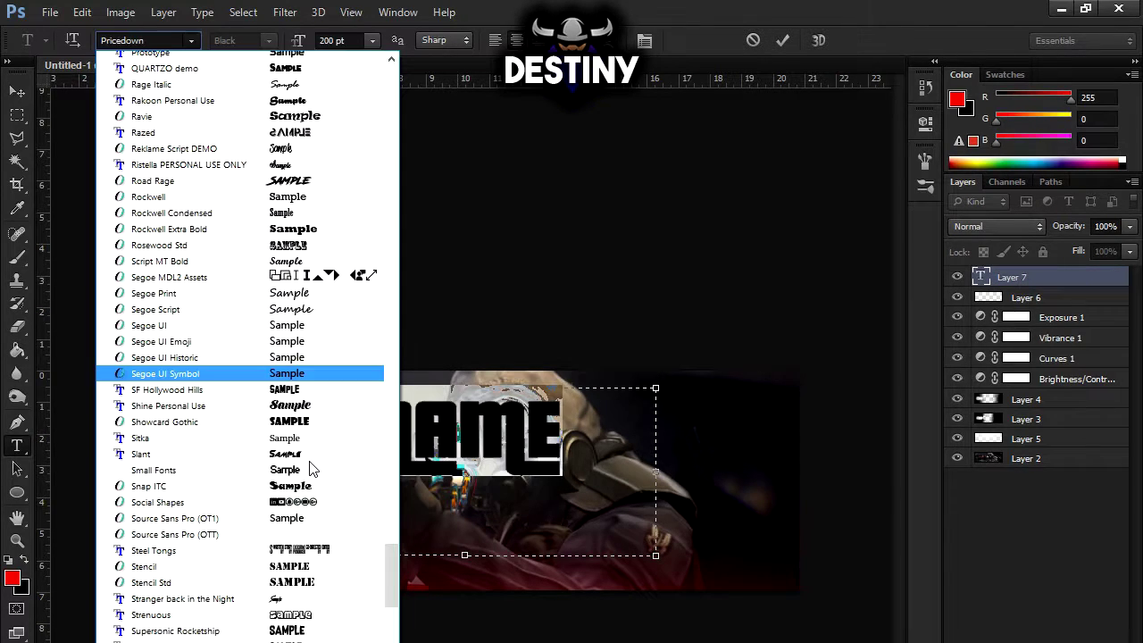
{"action": "scroll", "coordinate": [275, 402], "scroll_direction": "down", "scroll_amount": 10}
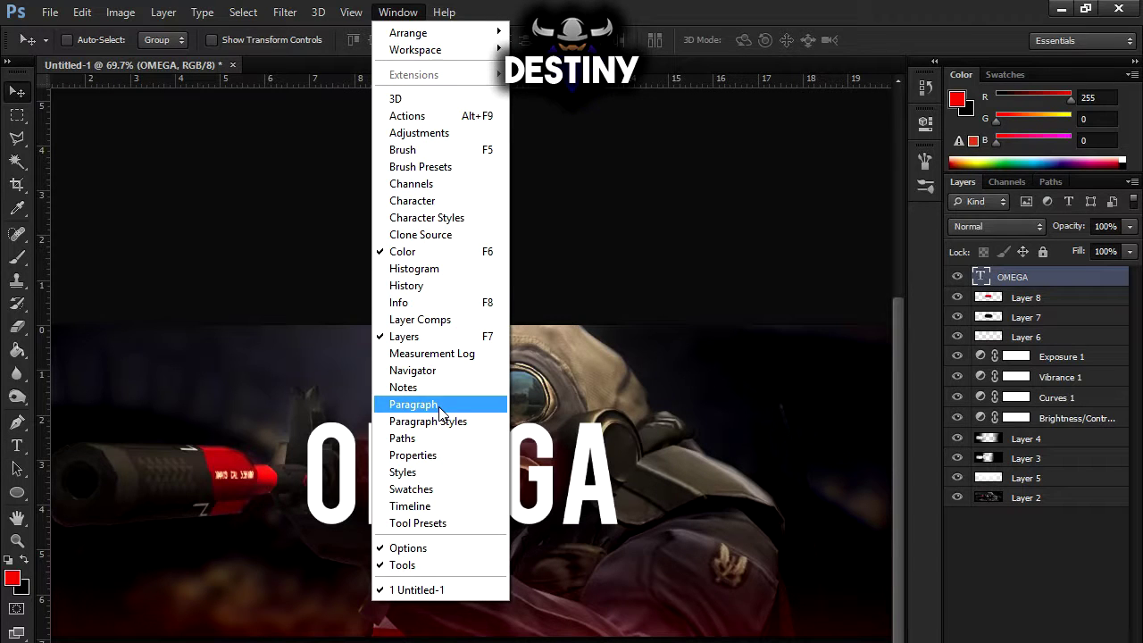
Tighten the OMEGA title's tracking to -240, then loosen it to -100.
{"action": "left_click", "coordinate": [439, 405]}
{"action": "double_click", "coordinate": [871, 280]}
{"action": "type", "text": "-240"}
{"action": "key", "text": "Return"}
{"action": "type", "text": "-100"}
{"action": "key", "text": "Return"}
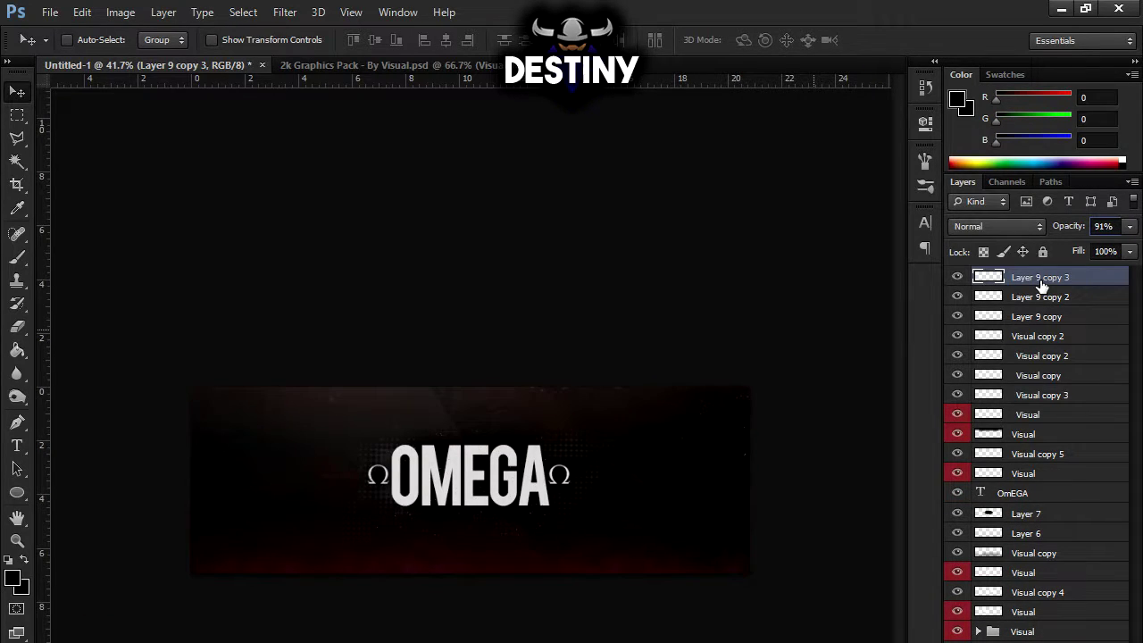
Step down through the Visual texture layers to Layer 5, then return to the top layer.
{"action": "left_click", "coordinate": [1035, 395]}
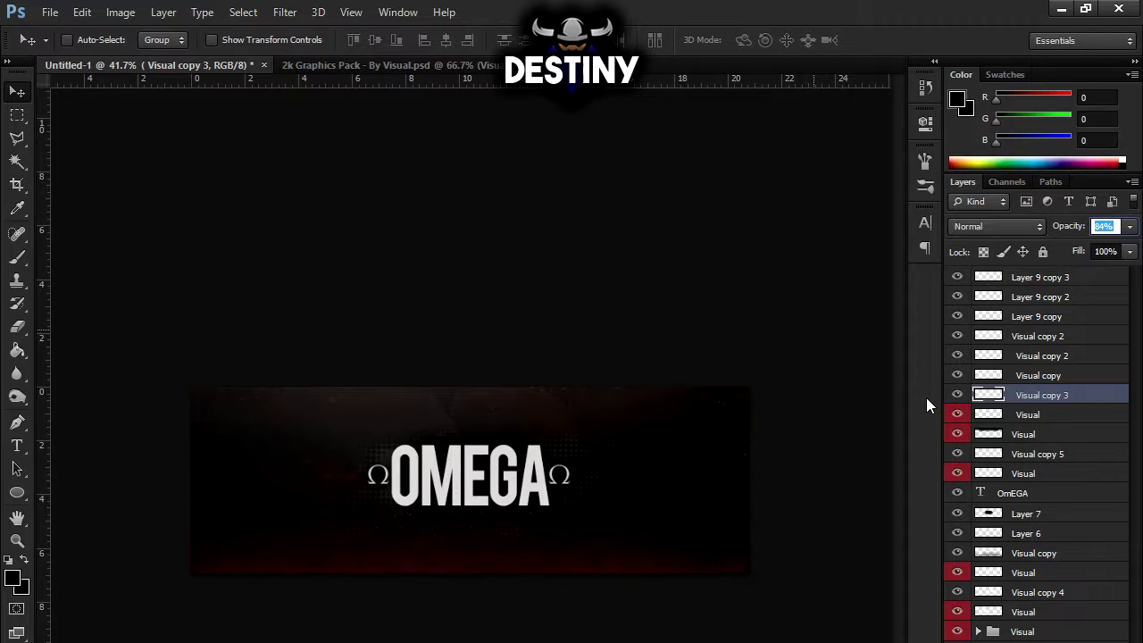
{"action": "key", "text": "alt+bracketleft"}
{"action": "key", "text": "alt+bracketleft"}
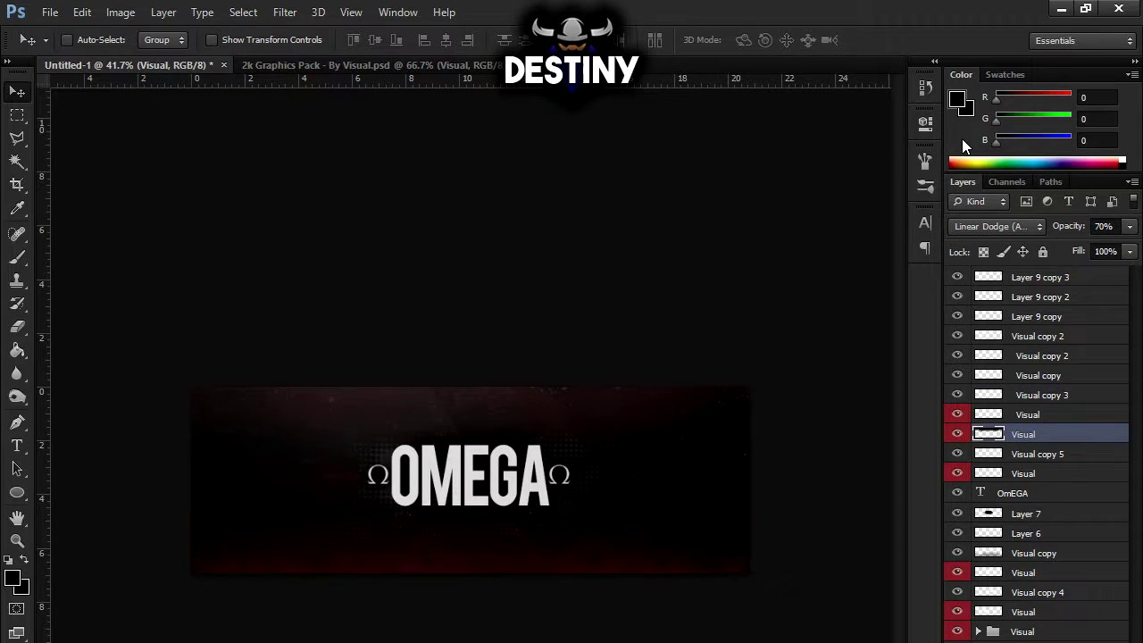
{"action": "key", "text": "alt+bracketleft"}
{"action": "key", "text": "alt+bracketleft"}
{"action": "key", "text": "alt+bracketleft"}
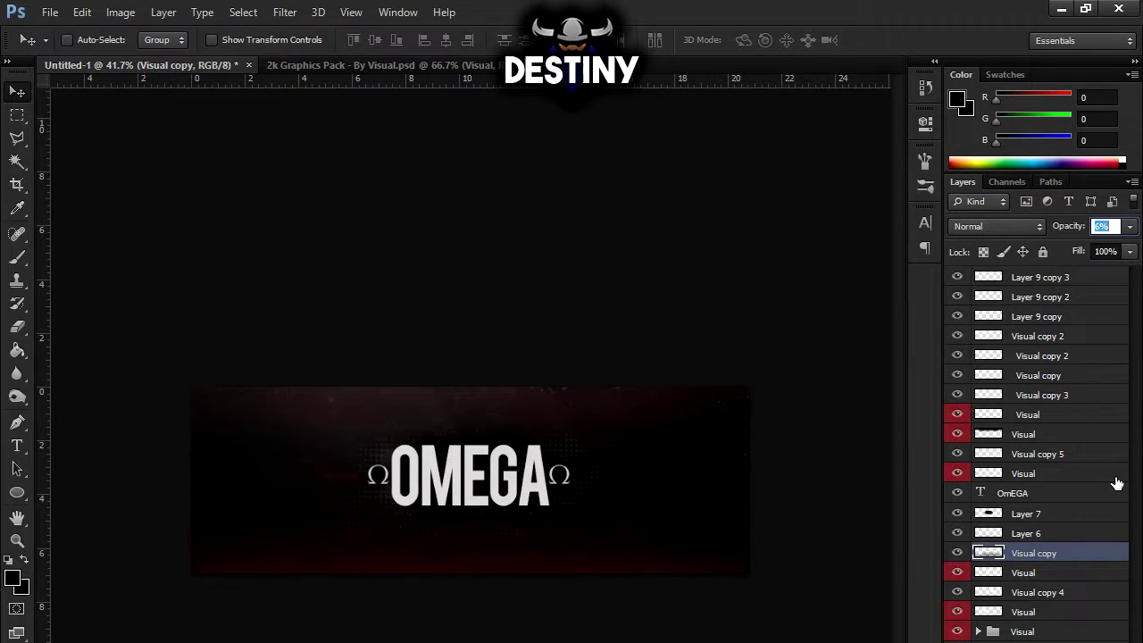
{"action": "key", "text": "alt+bracketleft"}
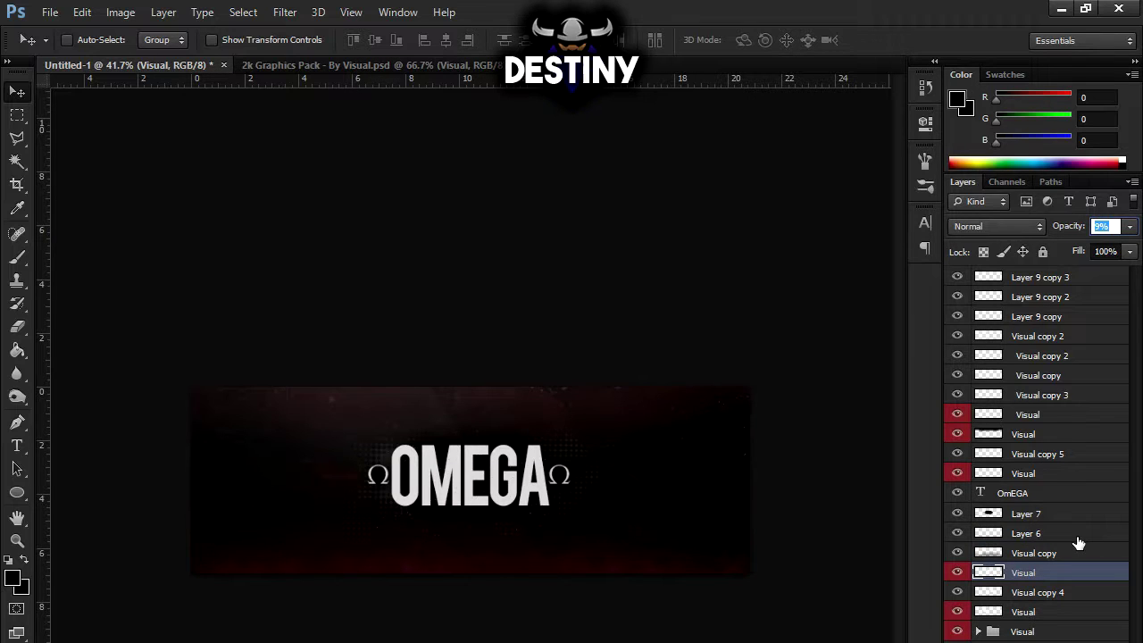
{"action": "key", "text": "alt+bracketleft"}
{"action": "key", "text": "alt+bracketleft"}
{"action": "key", "text": "alt+bracketleft"}
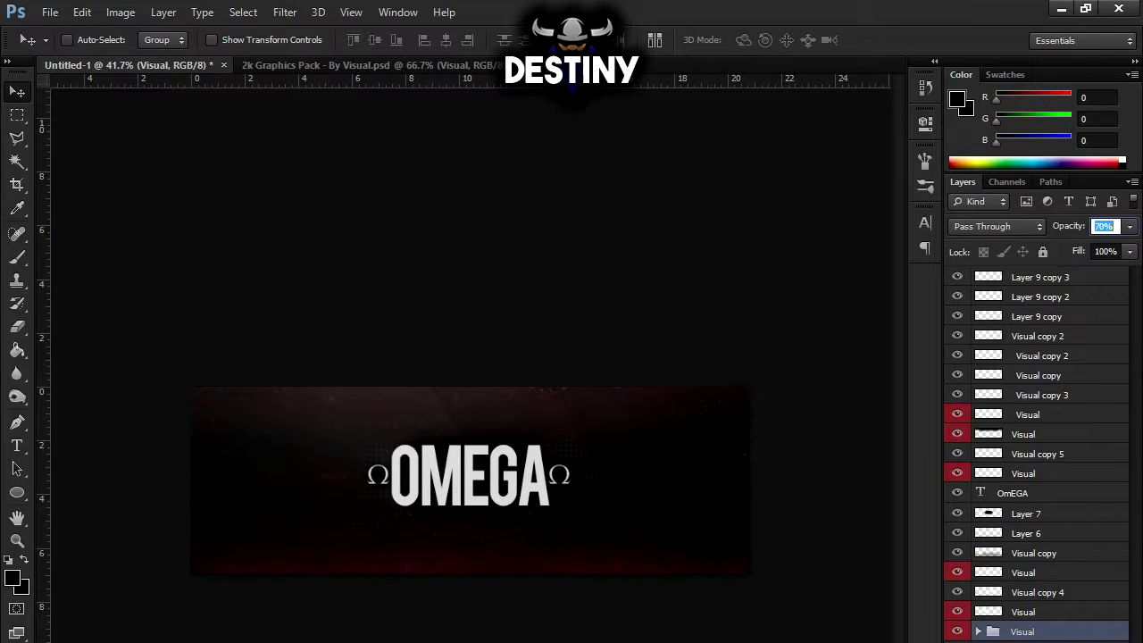
{"action": "key", "text": "alt+bracketleft"}
{"action": "key", "text": "alt+period"}
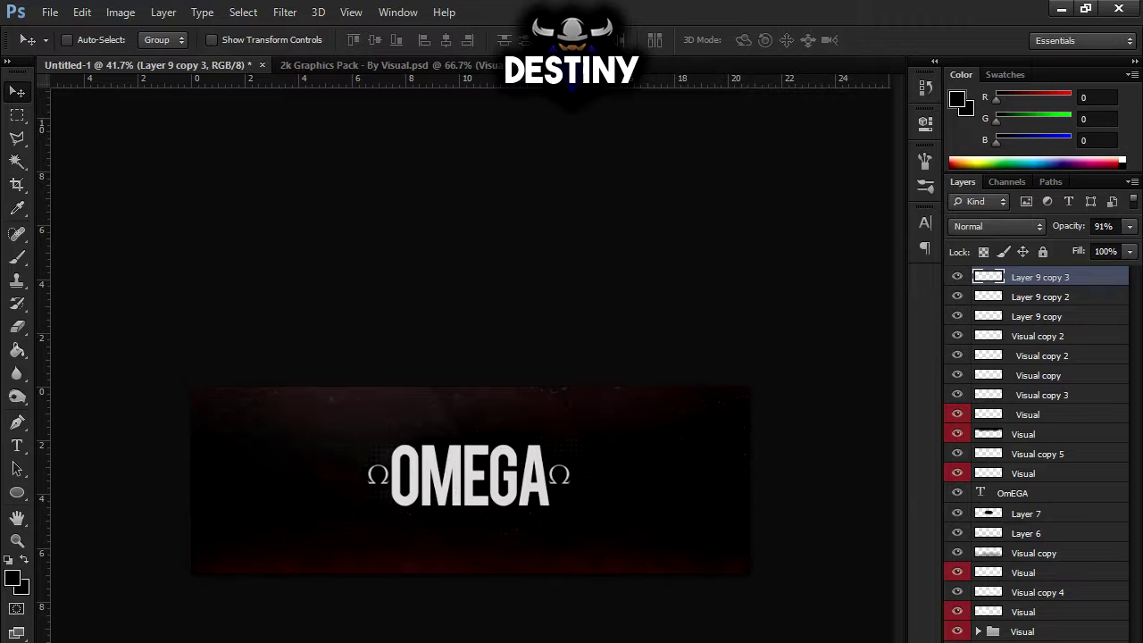
Select the Overlay Visual layer, adjust the eraser opacity and reposition the Visual texture.
{"action": "key", "text": "e"}
{"action": "key", "text": "alt+comma"}
{"action": "left_click", "coordinate": [1129, 225]}
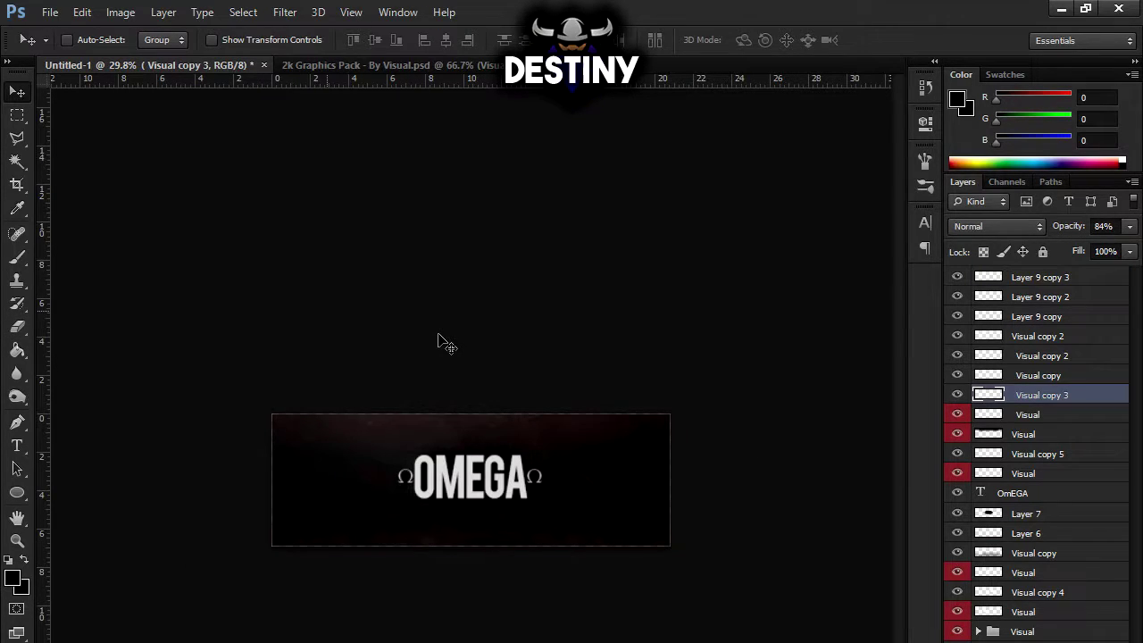
{"action": "left_click_drag", "start_coordinate": [538, 457], "coordinate": [557, 476]}
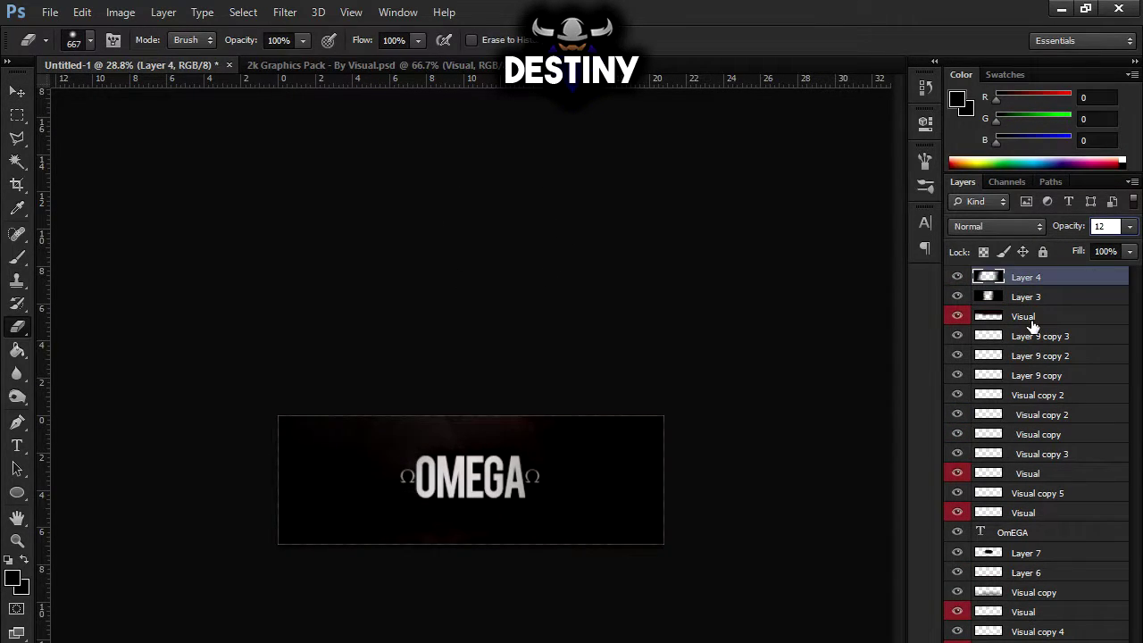
{"action": "key", "text": "F5"}
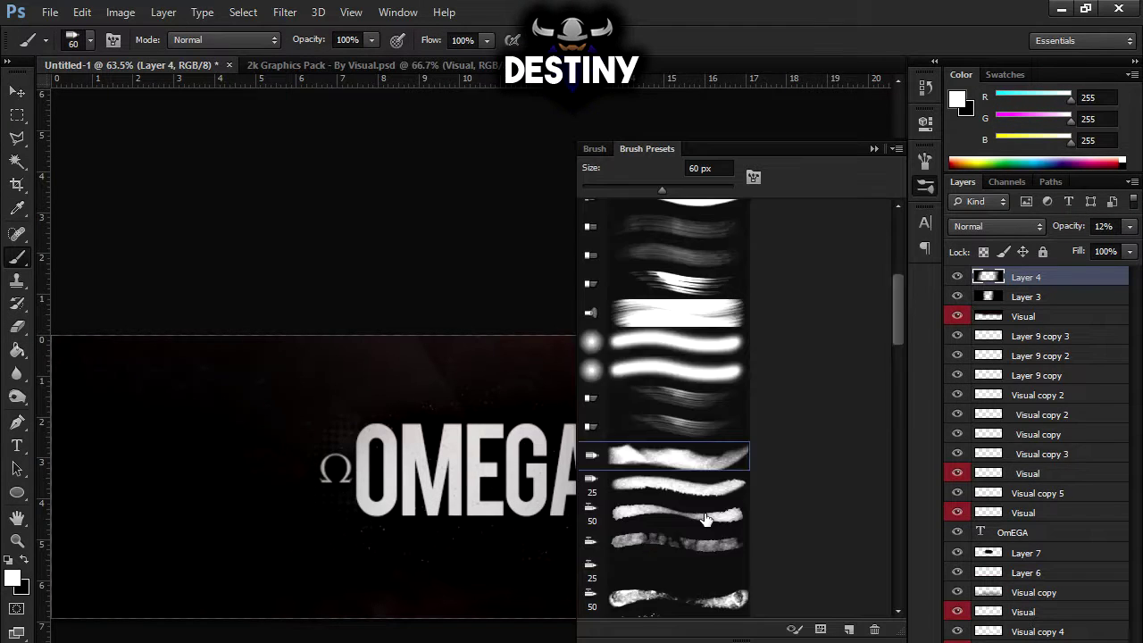
In brush settings, toggle scattering, disable the dual brush and enable brush texture.
{"action": "scroll", "coordinate": [690, 513], "scroll_direction": "down", "scroll_amount": 3}
{"action": "left_click", "coordinate": [593, 148]}
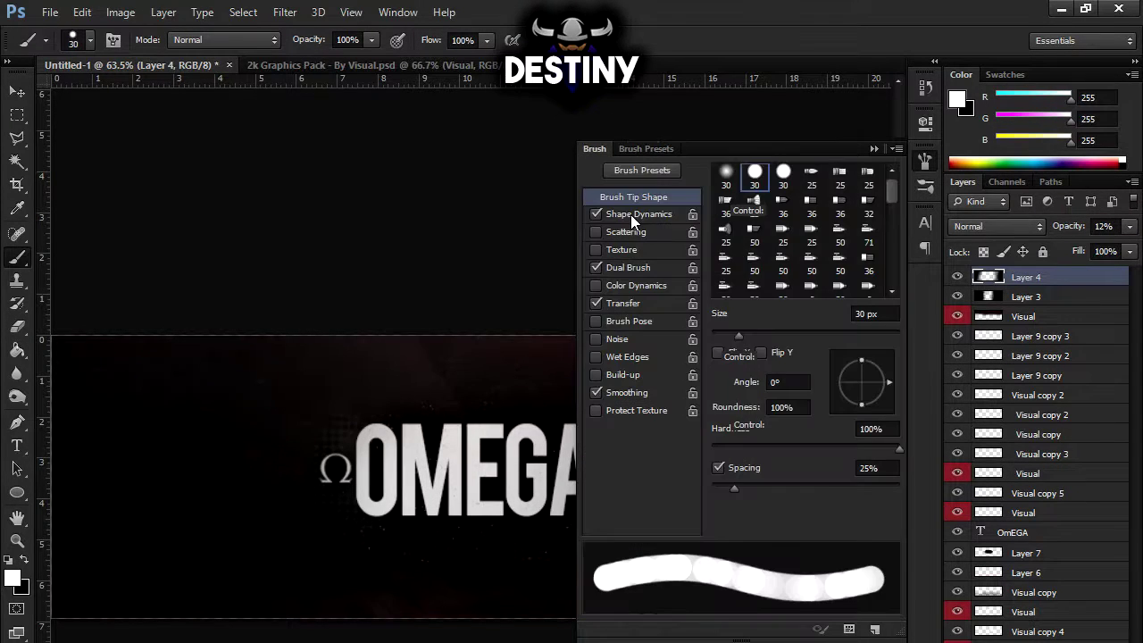
{"action": "left_click", "coordinate": [630, 214]}
{"action": "left_click", "coordinate": [596, 232]}
{"action": "left_click", "coordinate": [628, 267]}
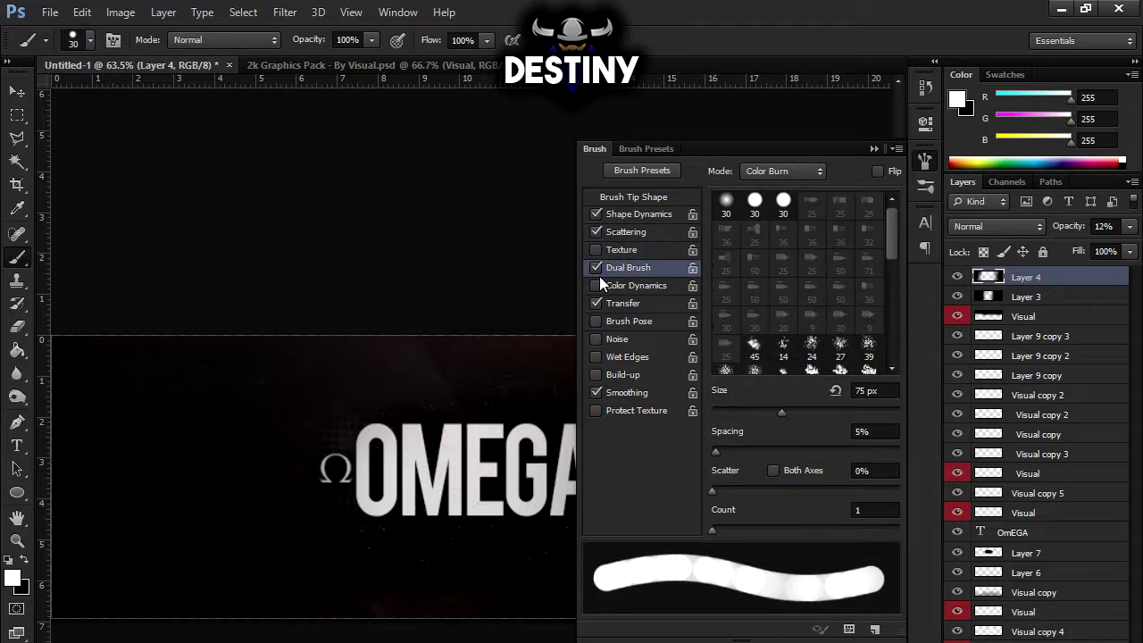
{"action": "left_click", "coordinate": [595, 266]}
{"action": "left_click", "coordinate": [624, 285]}
{"action": "left_click", "coordinate": [642, 170]}
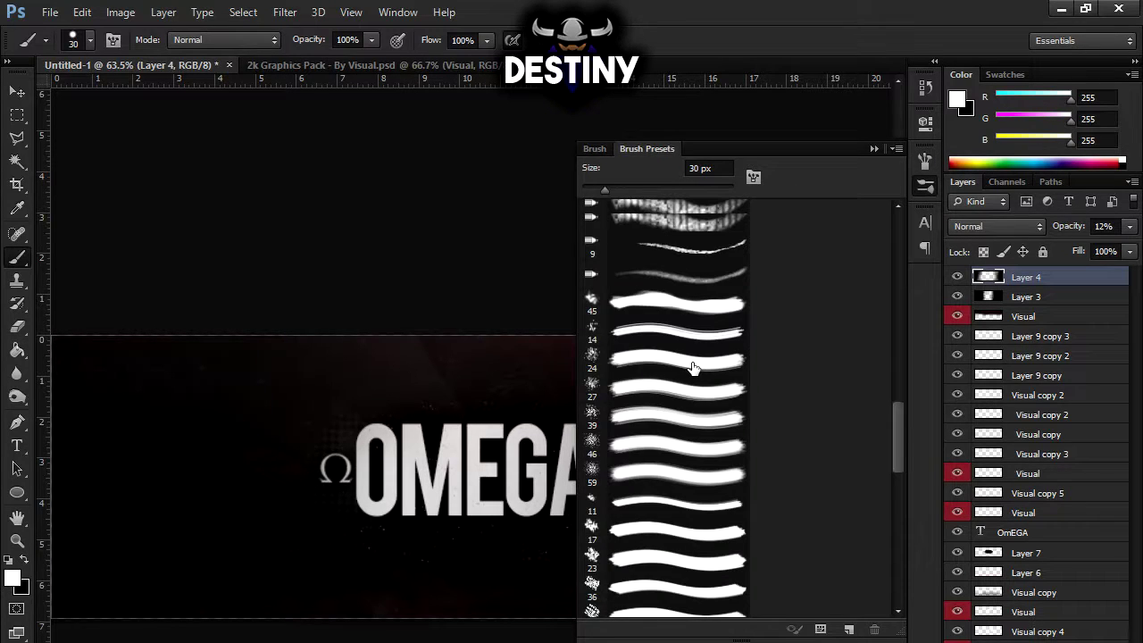
{"action": "left_click", "coordinate": [694, 364]}
Choose a thicker stroke brush preset, re-enable scattering and texture, and leave angle jitter off.
{"action": "left_click", "coordinate": [593, 148]}
{"action": "left_click", "coordinate": [642, 170]}
{"action": "left_click", "coordinate": [663, 408]}
{"action": "left_click", "coordinate": [594, 148]}
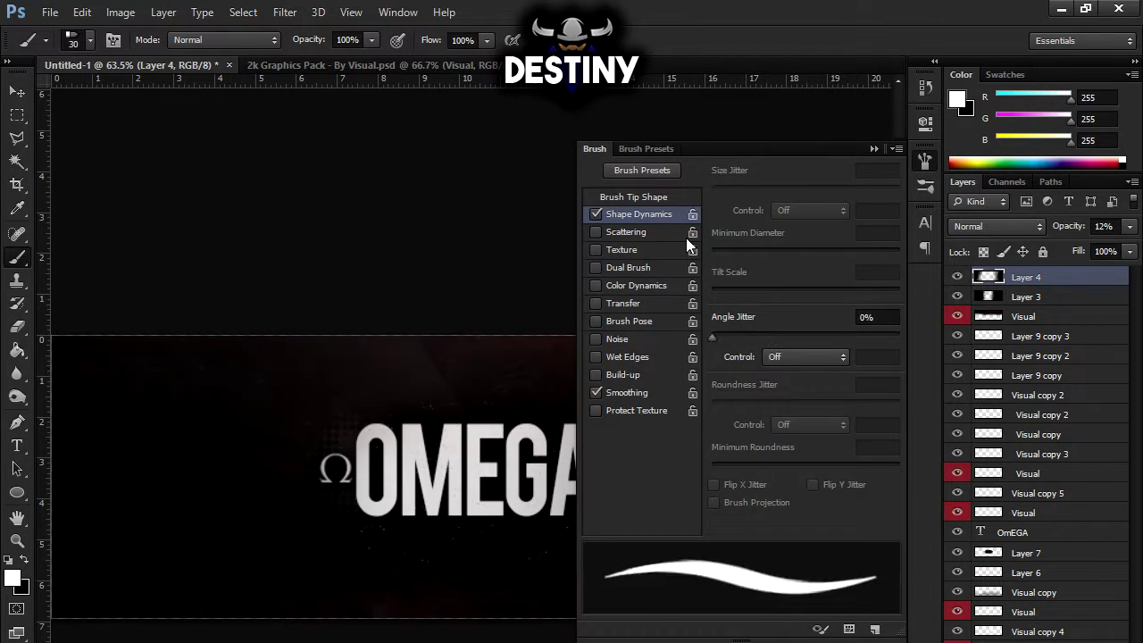
{"action": "left_click", "coordinate": [625, 231]}
{"action": "left_click", "coordinate": [596, 250]}
{"action": "left_click", "coordinate": [639, 213]}
{"action": "left_click", "coordinate": [806, 356]}
{"action": "left_click", "coordinate": [872, 148]}
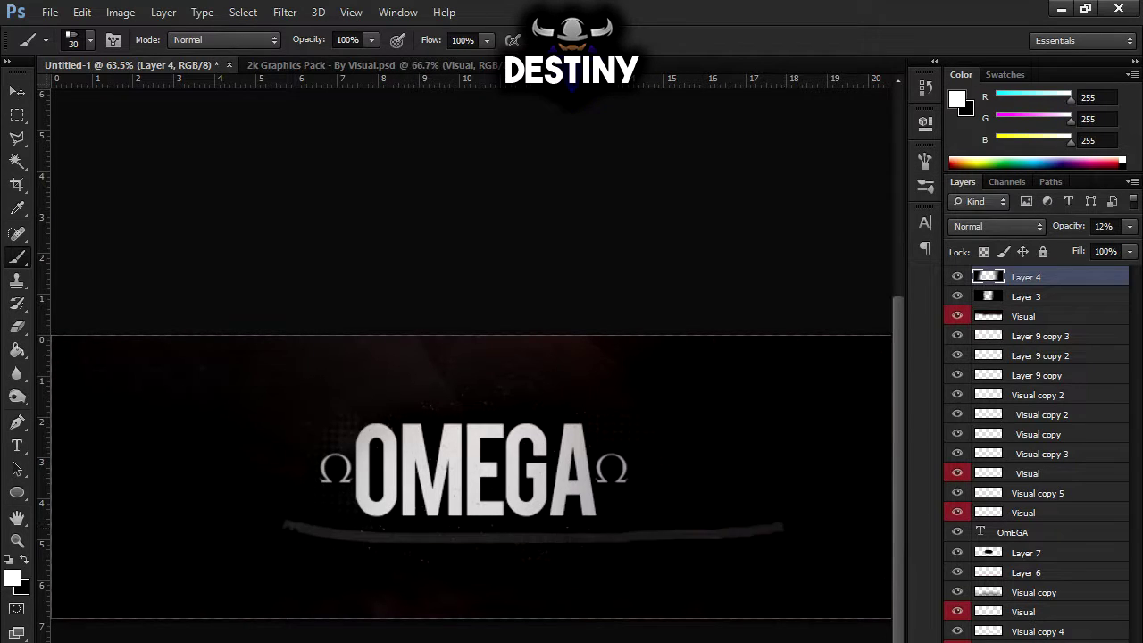
On a new layer, paint and undo a white stroke, then preview a brush-strokes image in the browser.
{"action": "key", "text": "F5"}
{"action": "key", "text": "F5"}
{"action": "key", "text": "ctrl+shift+n"}
{"action": "left_click", "coordinate": [334, 563]}
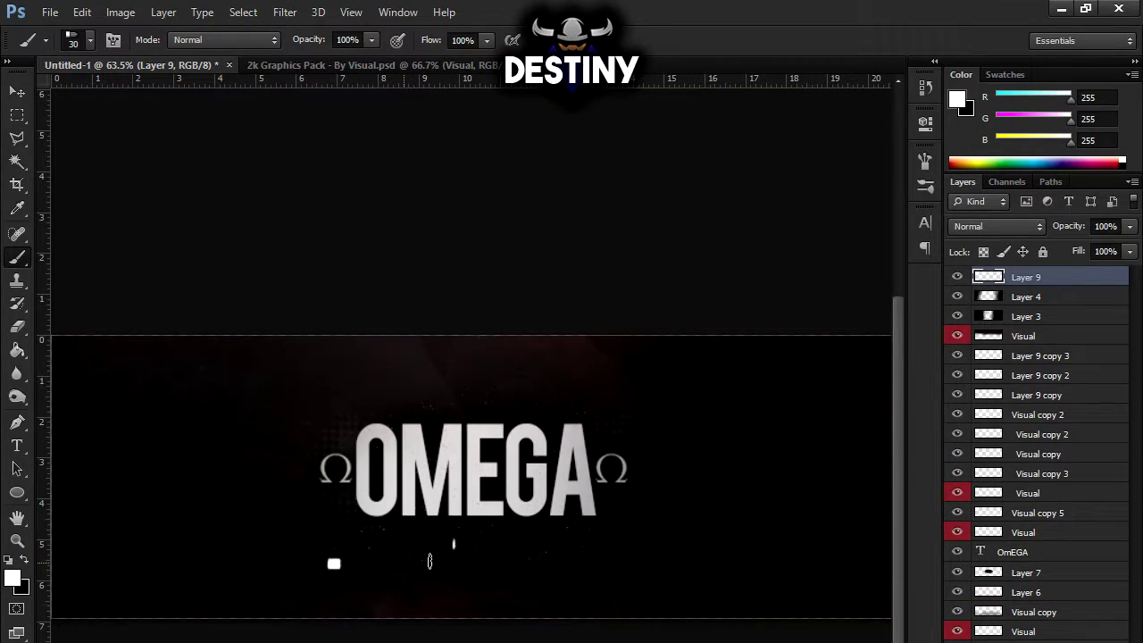
{"action": "left_click_drag", "start_coordinate": [429, 560], "coordinate": [661, 590]}
{"action": "key", "text": "ctrl+z"}
{"action": "key", "text": "alt+Tab"}
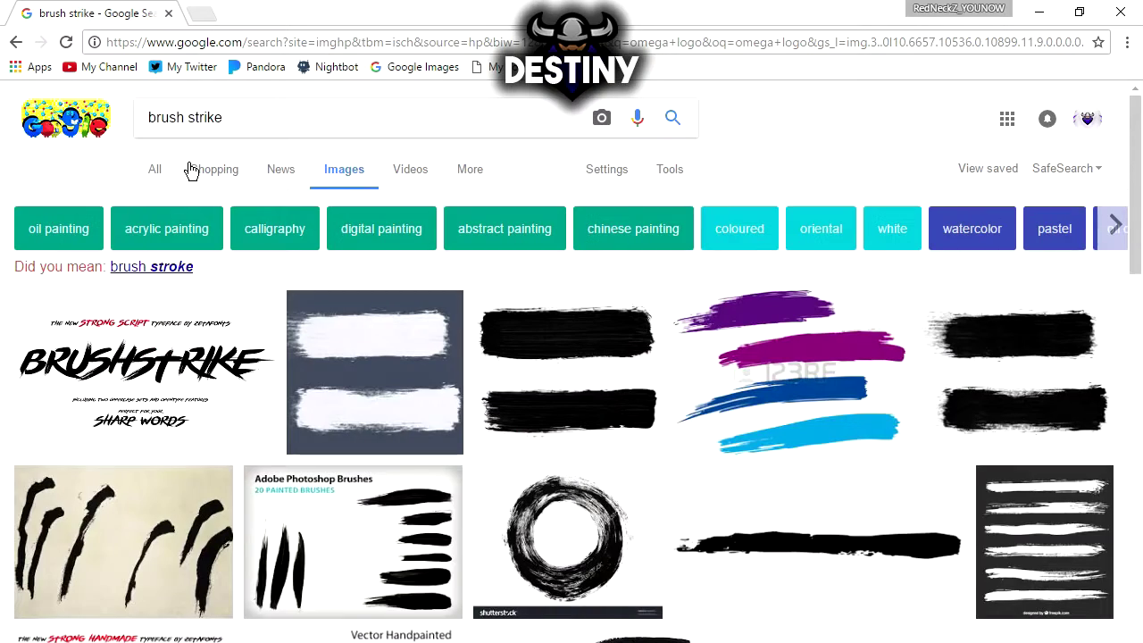
{"action": "left_click", "coordinate": [357, 548]}
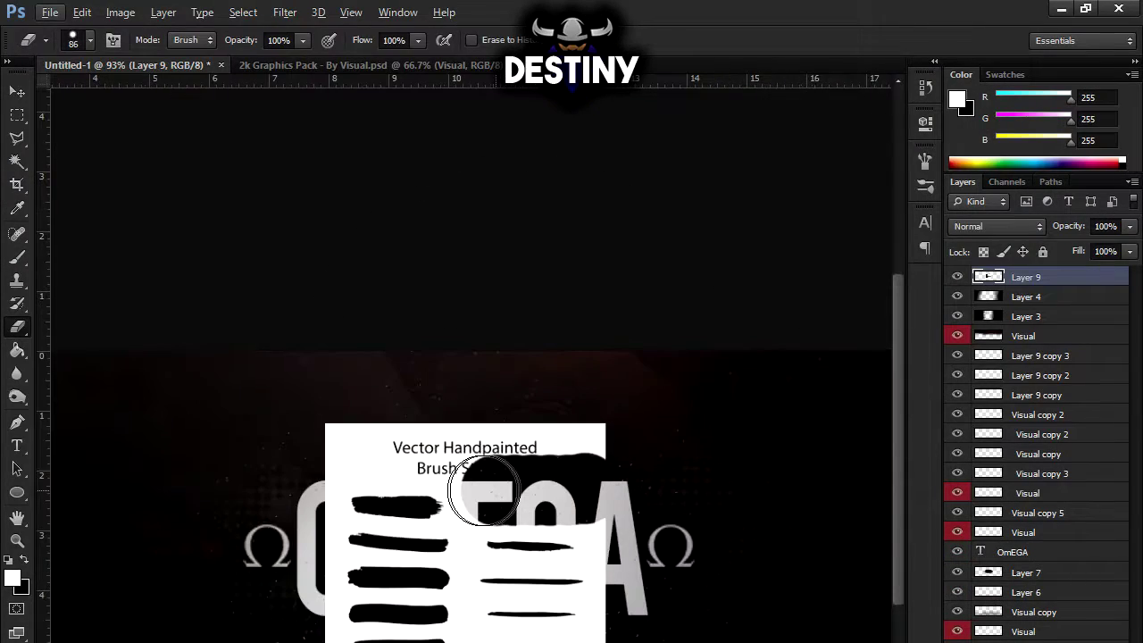